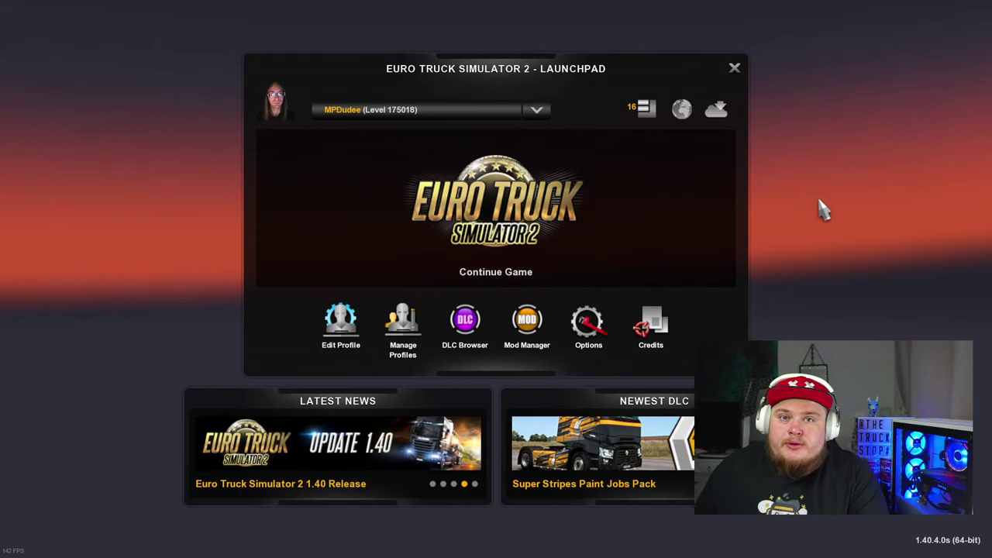
Step: Open the controls options and start the input wizard
{"action": "left_click", "coordinate": [586, 329]}
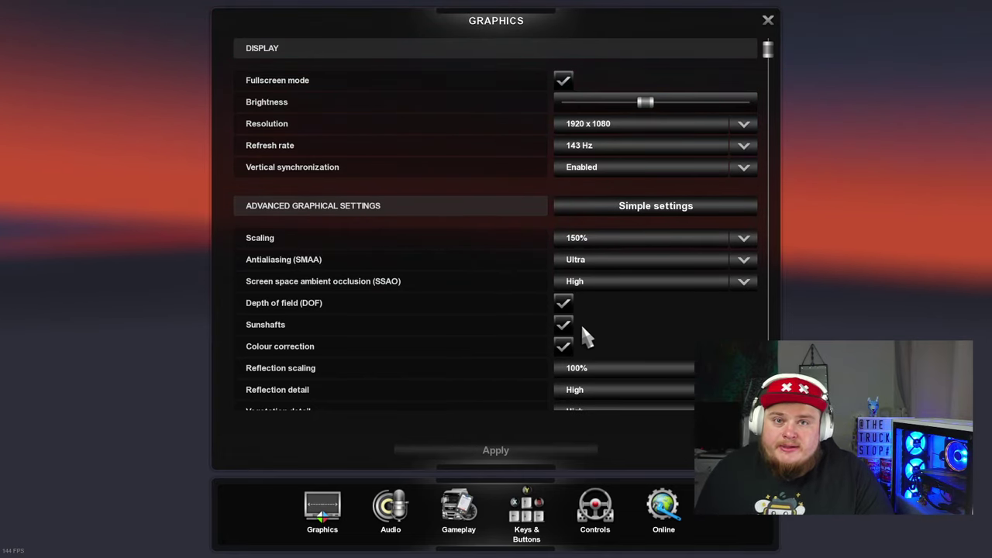
{"action": "left_click", "coordinate": [594, 521]}
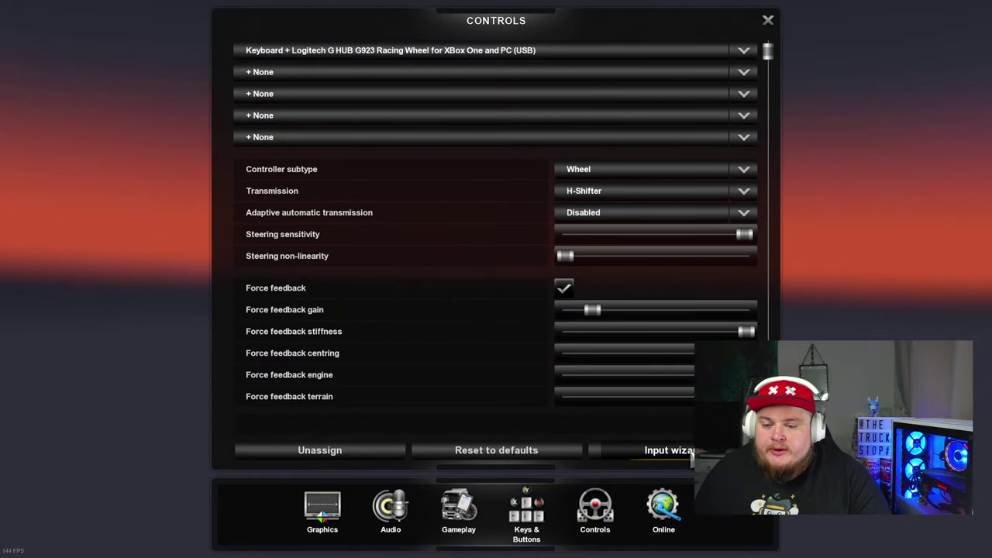
{"action": "left_click", "coordinate": [691, 454]}
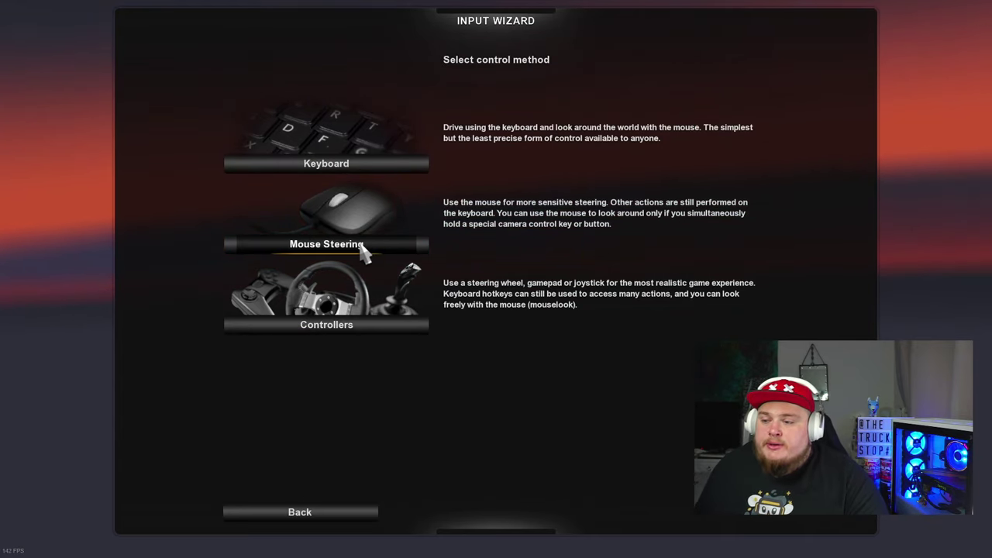
Step: Choose a steering wheel controller with an H-Shifter gearbox in the Range layout
{"action": "left_click", "coordinate": [354, 323]}
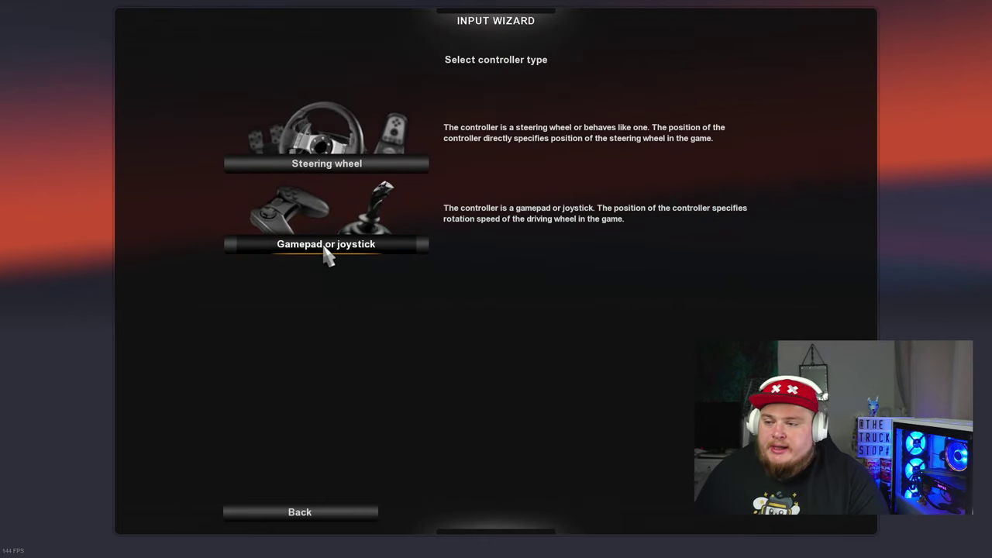
{"action": "left_click", "coordinate": [335, 168]}
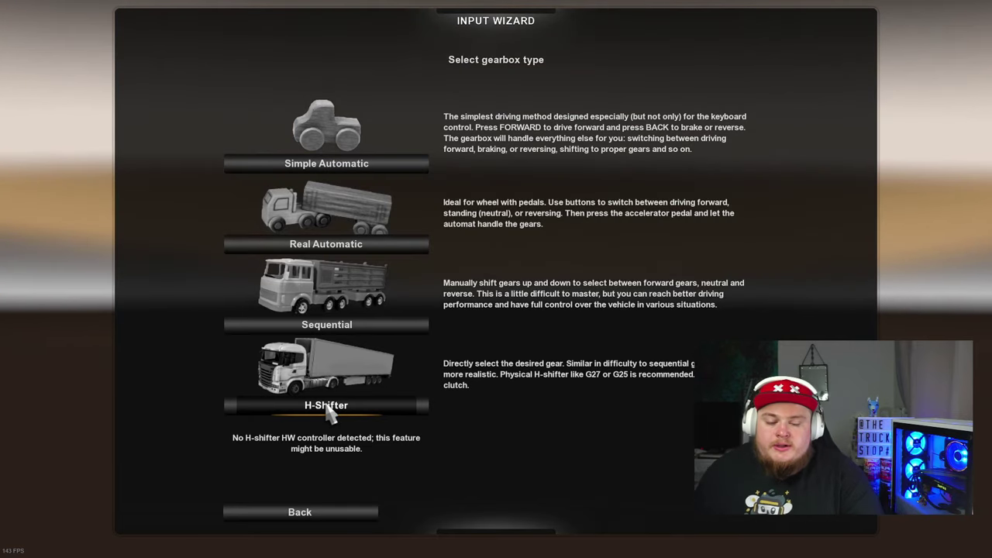
{"action": "left_click", "coordinate": [329, 409]}
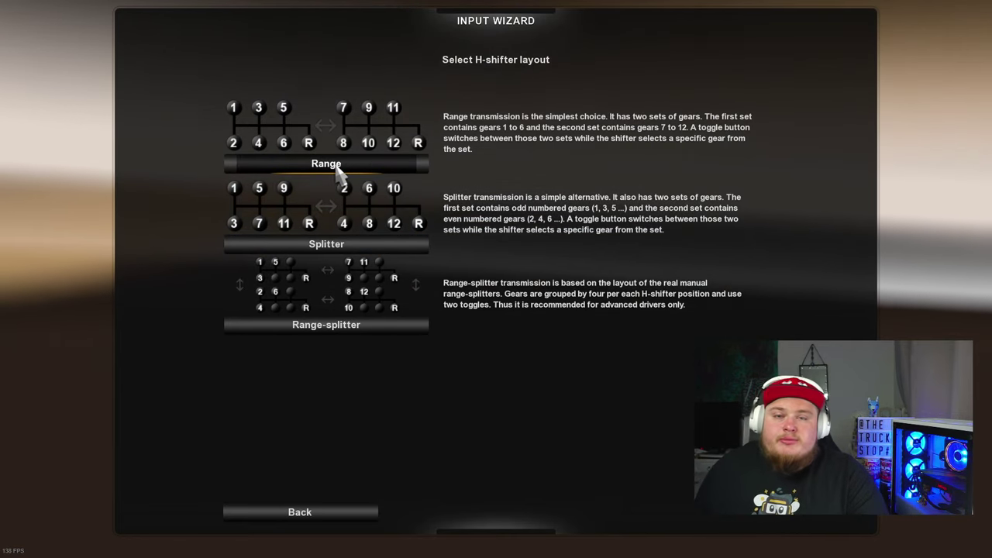
{"action": "left_click", "coordinate": [341, 165]}
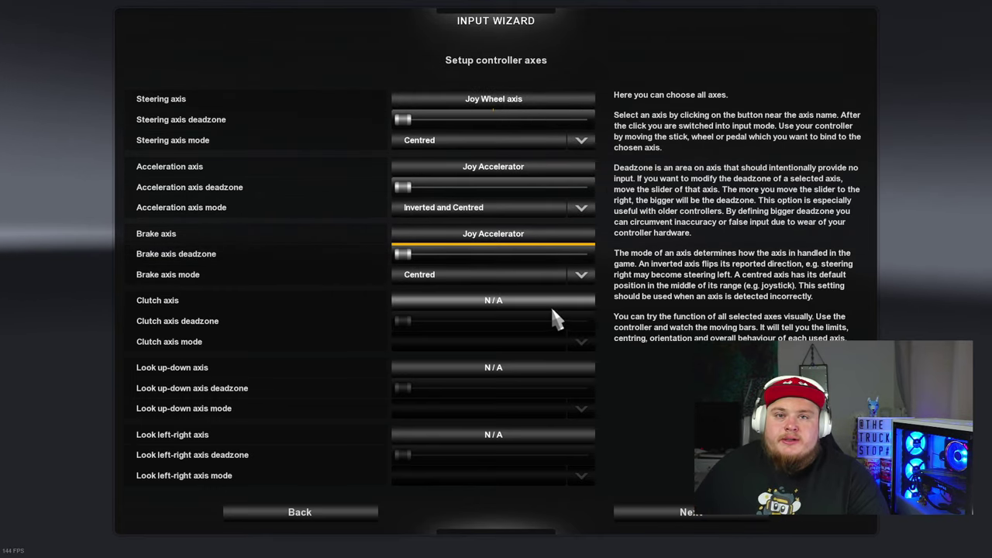
Step: Assign the steering axis to Joy Wheel axis and leave its deadzone at the minimum
{"action": "left_click", "coordinate": [493, 101]}
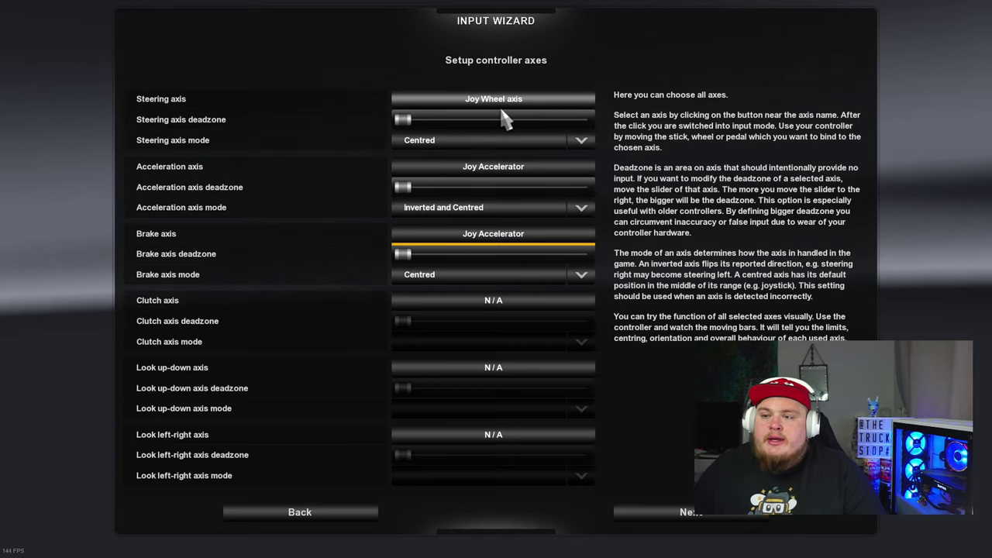
{"action": "left_click_drag", "start_coordinate": [488, 118], "coordinate": [637, 144]}
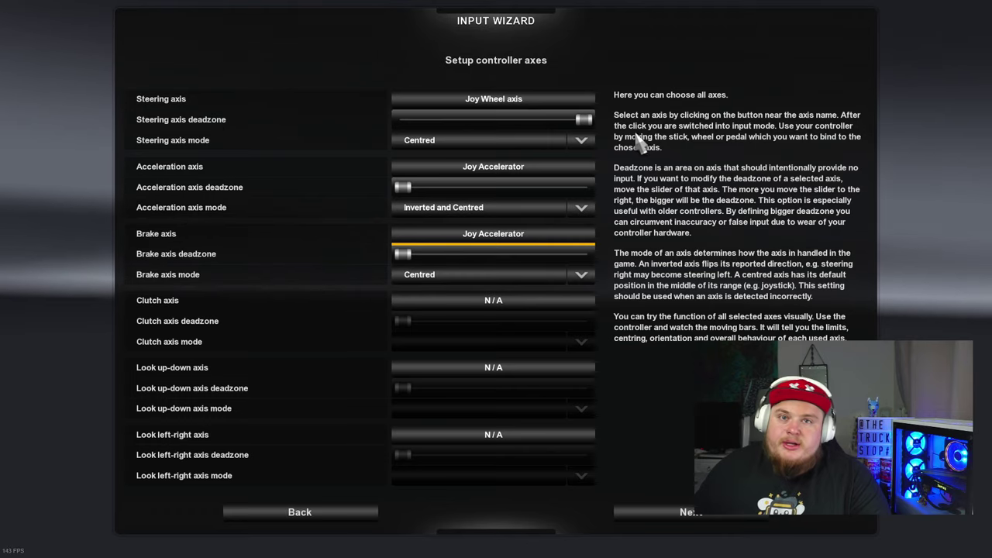
{"action": "left_click_drag", "start_coordinate": [584, 119], "coordinate": [330, 127]}
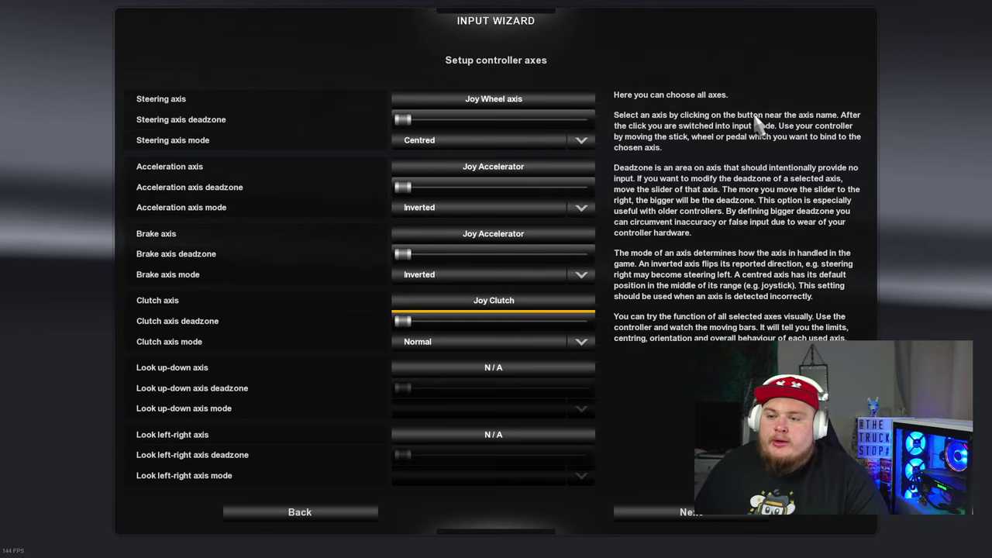
Step: Assign the brake axis to Joy Brake, set the clutch axis mode to Inverted, and accept the axis setup
{"action": "left_click", "coordinate": [495, 234]}
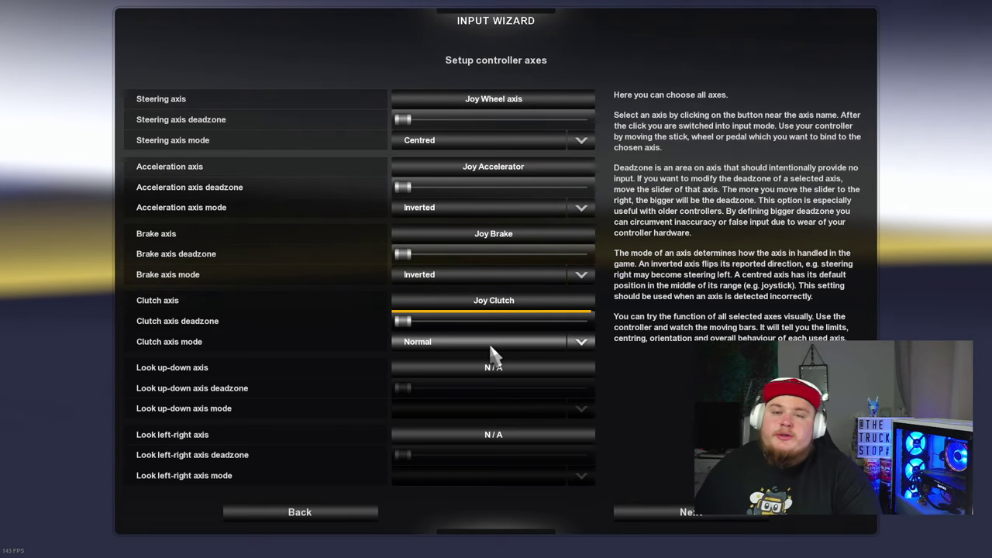
{"action": "left_click", "coordinate": [412, 347]}
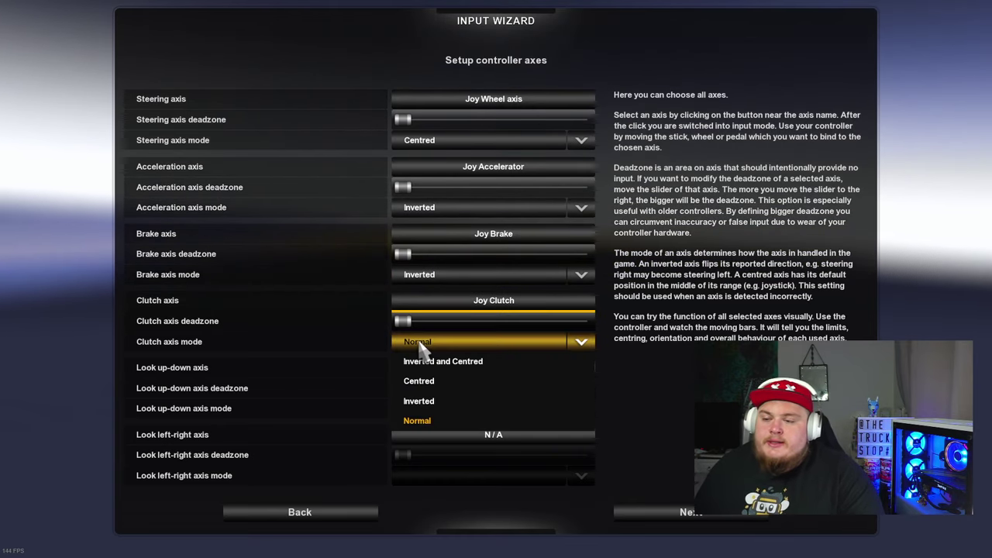
{"action": "left_click", "coordinate": [434, 401]}
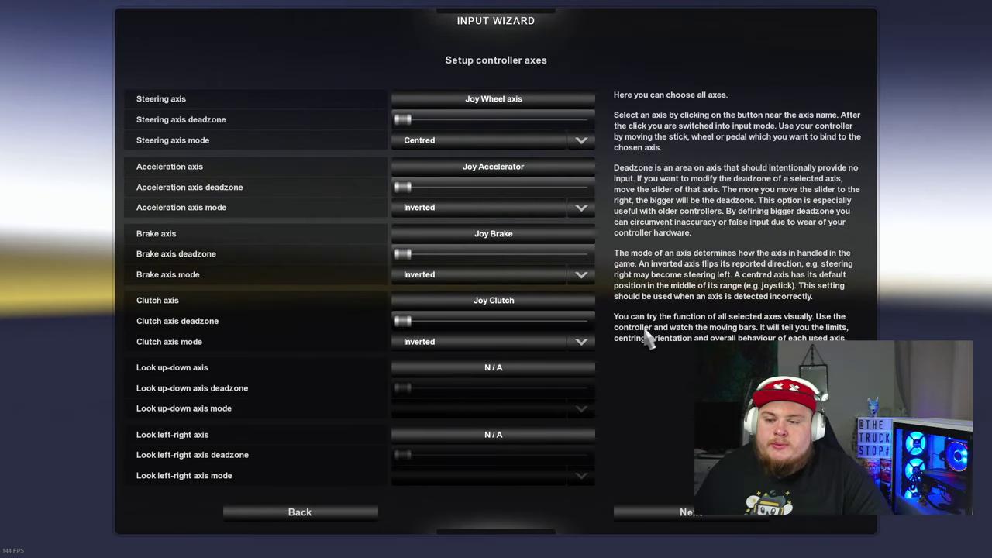
{"action": "left_click", "coordinate": [726, 514]}
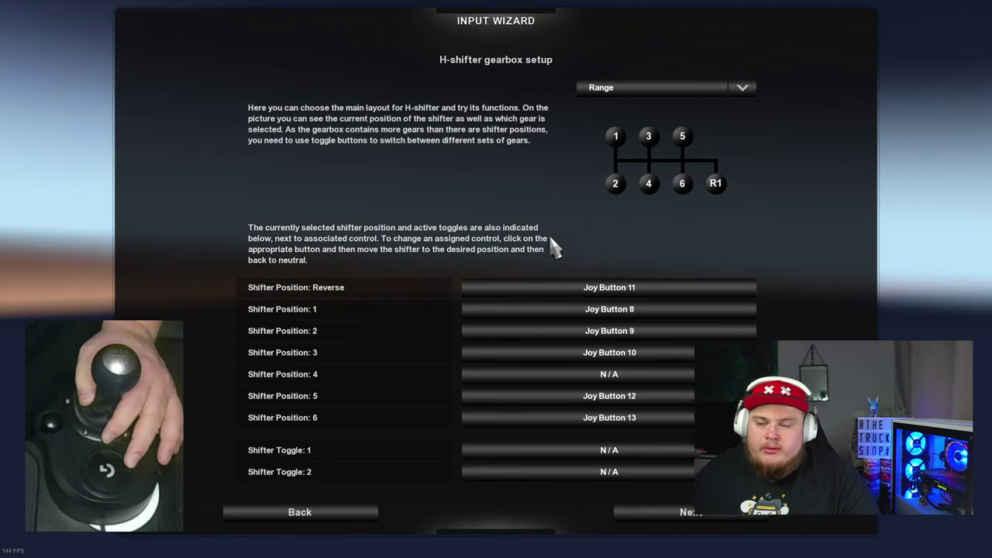
Step: Assign shifter position Reverse to Joy Button 11 and positions 1 to 6 to Joy Buttons 12 to 17 in order
{"action": "left_click", "coordinate": [609, 293]}
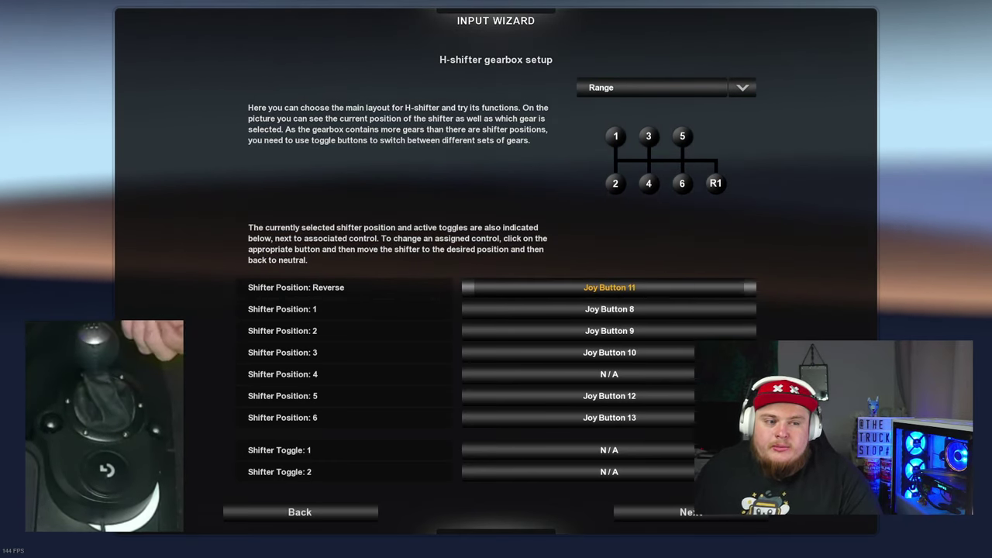
{"action": "left_click", "coordinate": [623, 313]}
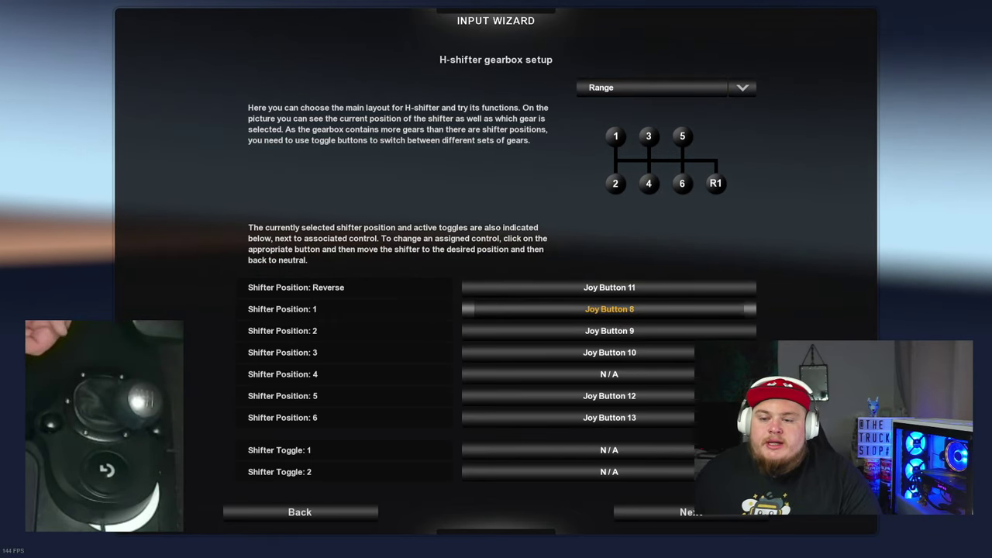
{"action": "left_click", "coordinate": [610, 333]}
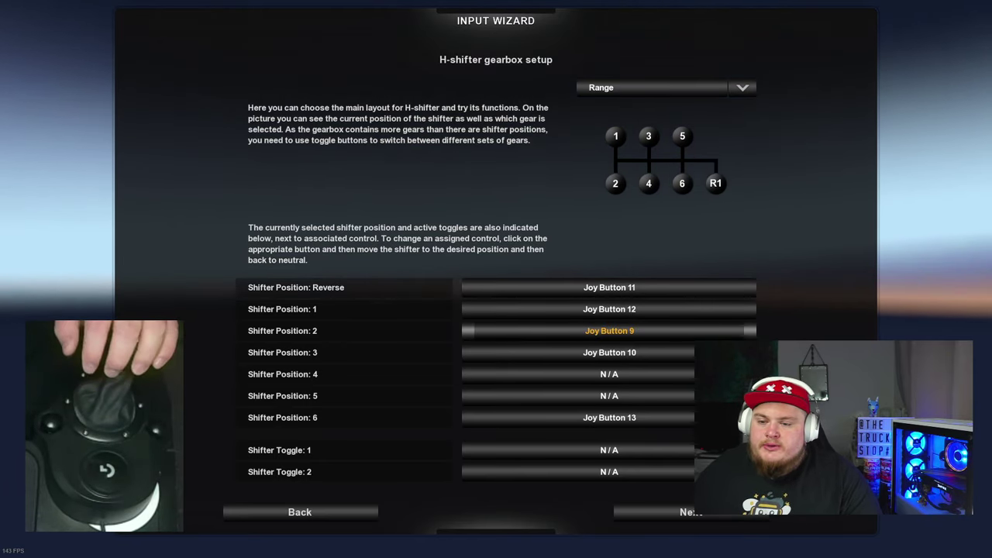
{"action": "left_click", "coordinate": [620, 354]}
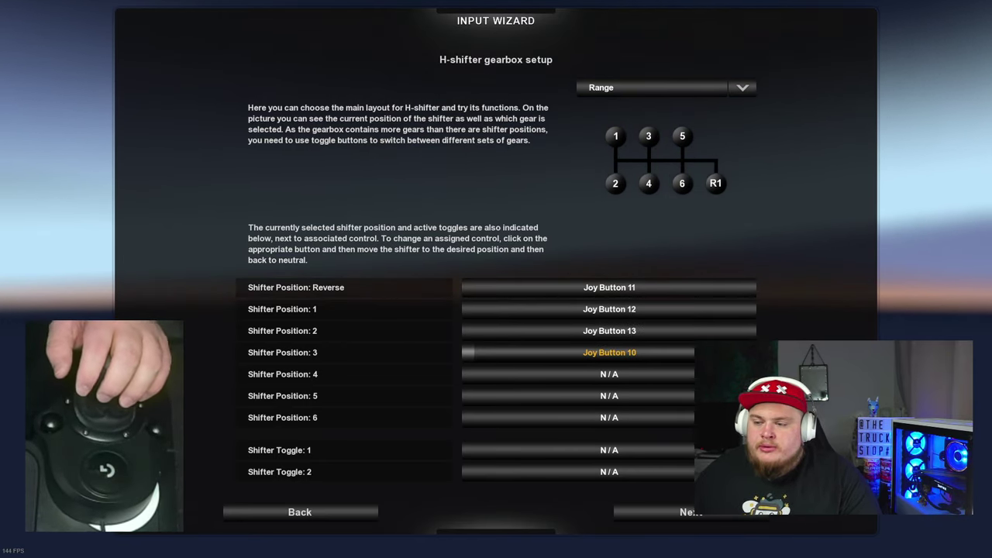
{"action": "left_click", "coordinate": [618, 377]}
{"action": "left_click", "coordinate": [616, 396]}
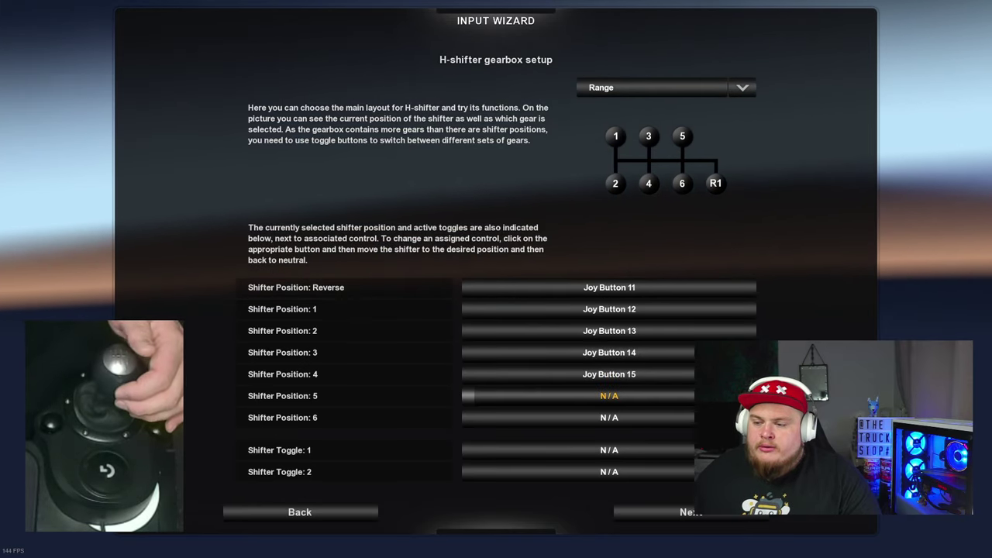
{"action": "left_click", "coordinate": [615, 419]}
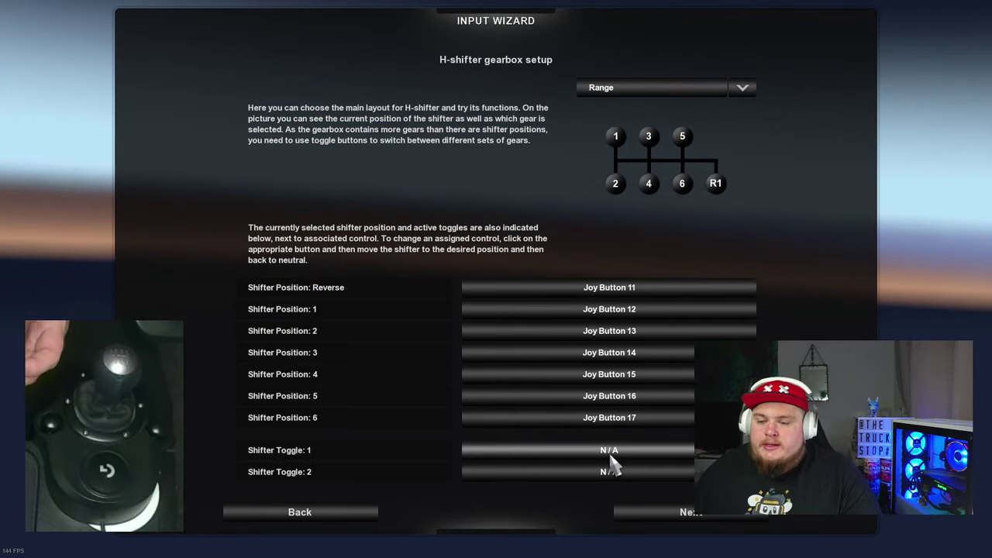
Step: Assign Shifter Toggle 1 to Joy Button 5 and Shifter Toggle 2 to Joy Button 4, and finish the wizard
{"action": "left_click", "coordinate": [609, 453]}
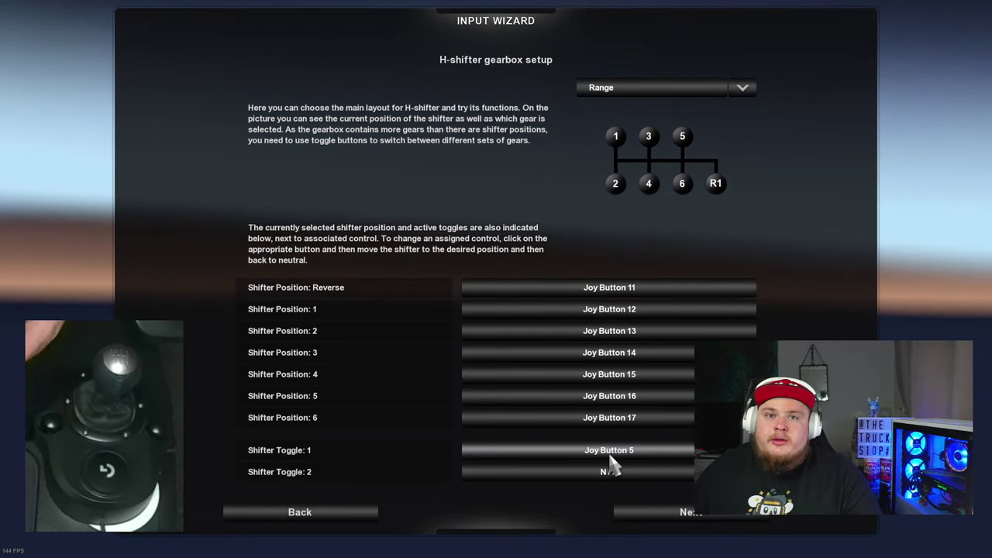
{"action": "left_click", "coordinate": [610, 475]}
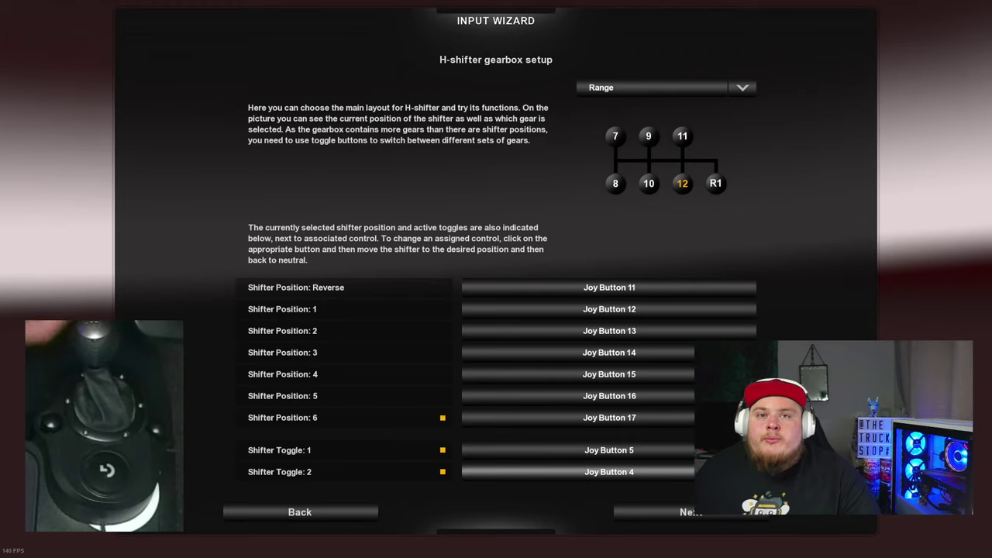
{"action": "left_click", "coordinate": [668, 505]}
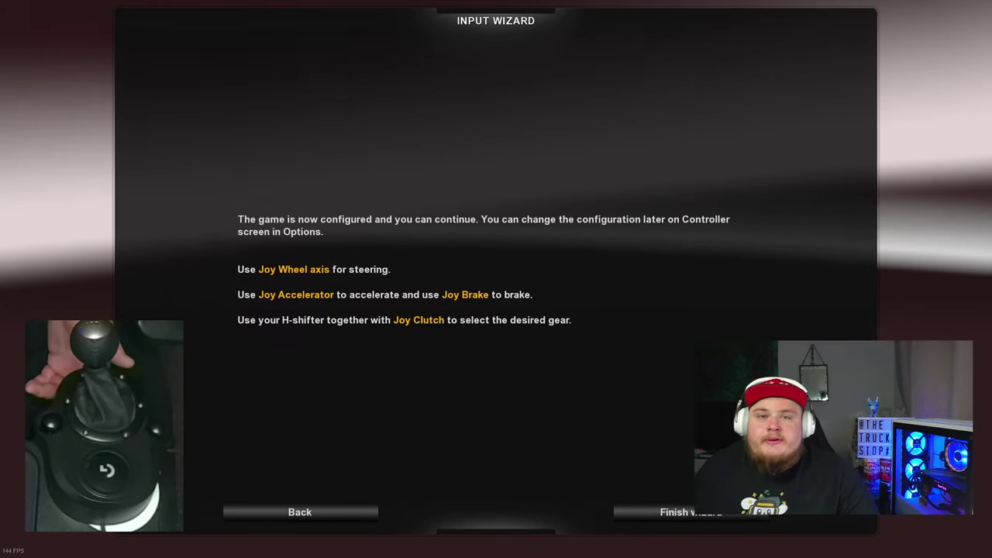
{"action": "left_click", "coordinate": [725, 513]}
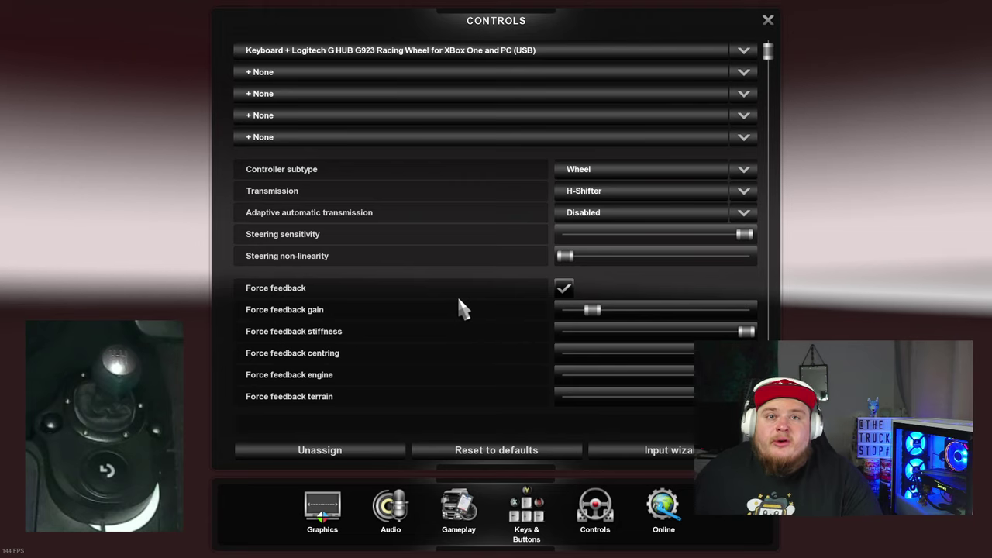
{"action": "scroll", "coordinate": [458, 300], "scroll_direction": "down", "scroll_amount": 10}
{"action": "scroll", "coordinate": [525, 313], "scroll_direction": "down", "scroll_amount": 1}
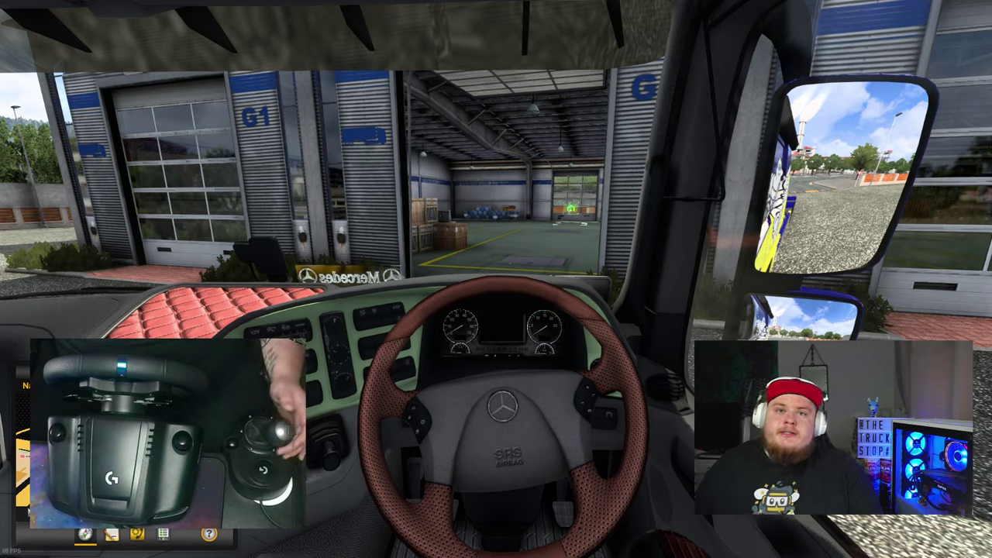
Step: Switch on the truck's electrics and cycle the route advisor to another page and back to navigation
{"action": "key", "text": "e"}
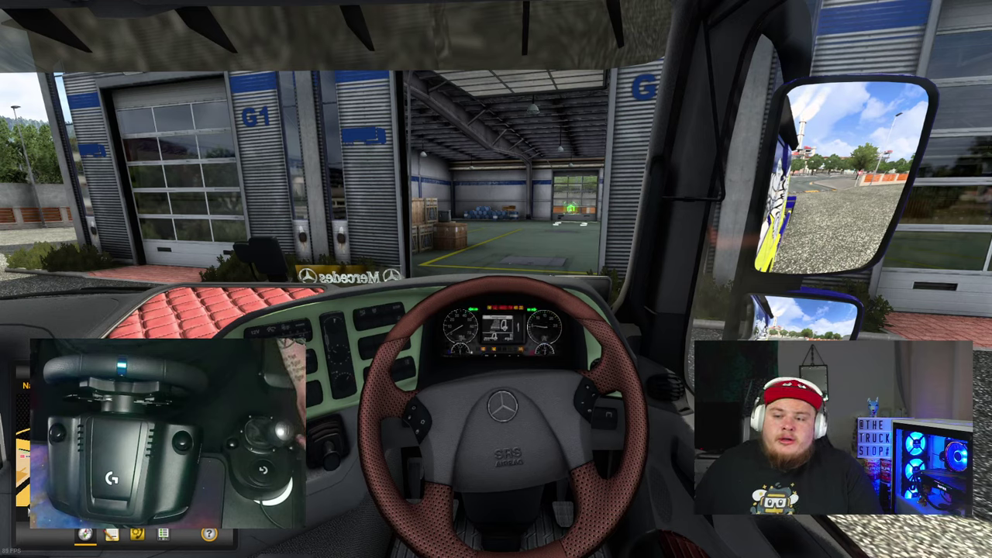
{"action": "key", "text": "F8"}
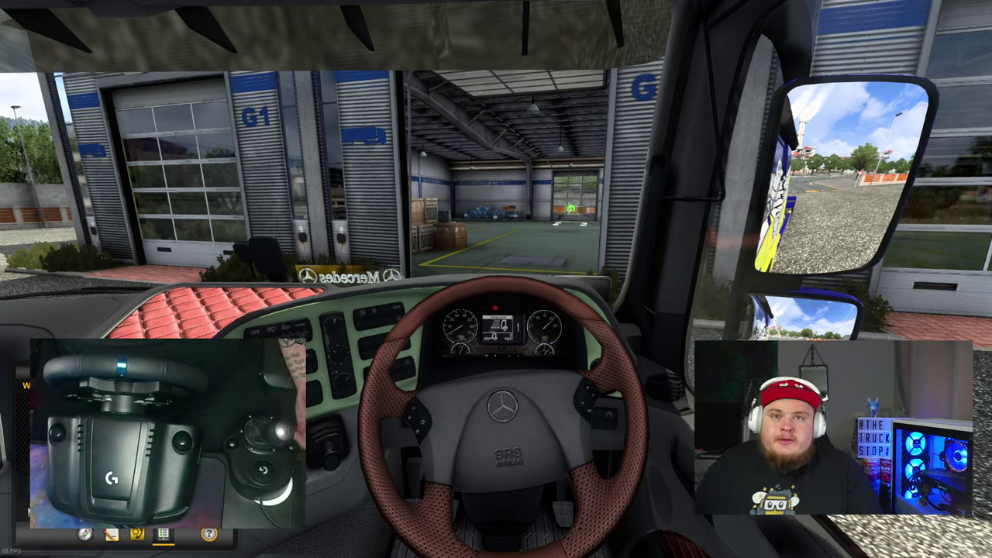
{"action": "key", "text": "F5"}
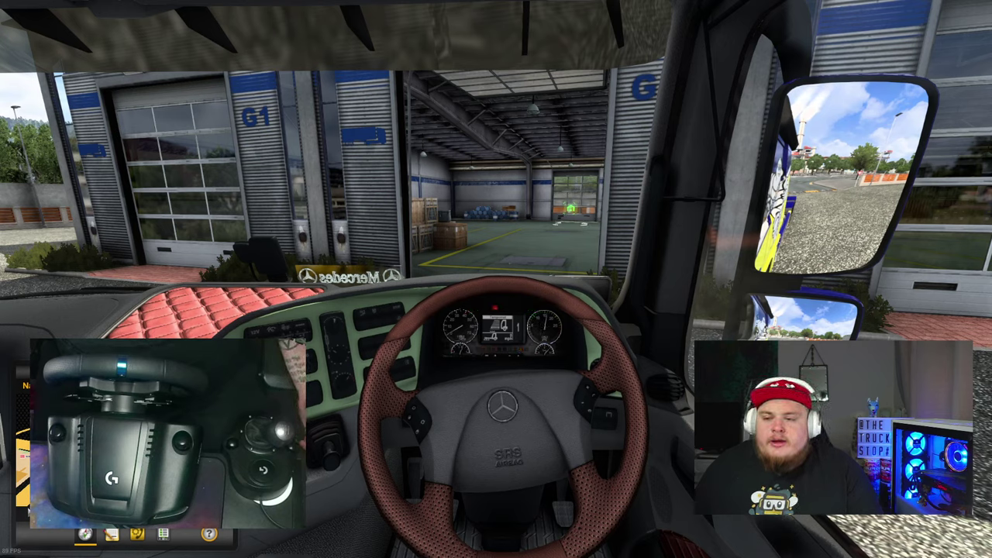